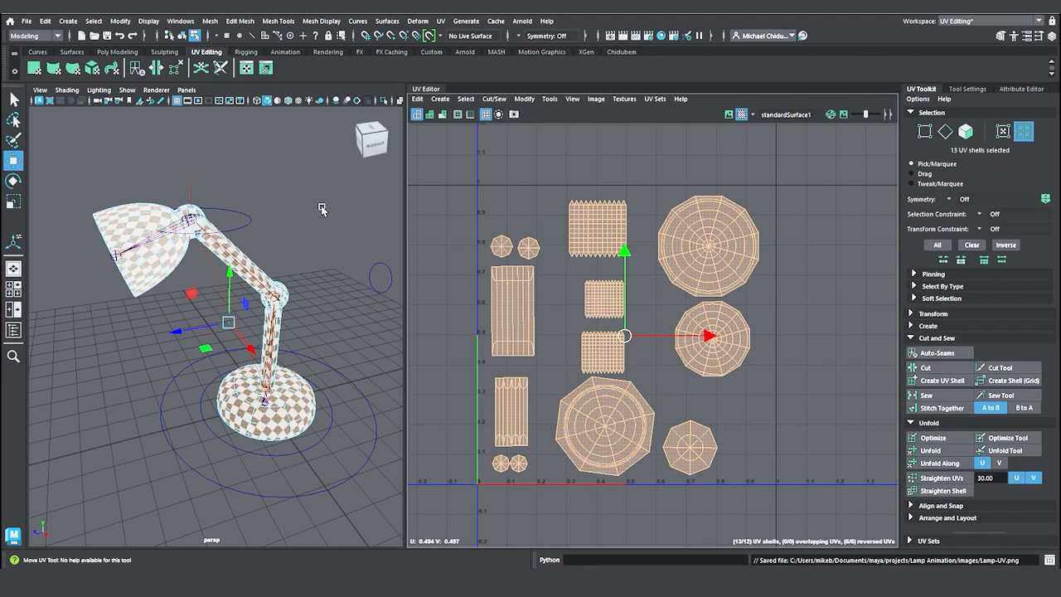
Deselect the lamp's UV shells and switch the workspace from UV Editing to General
left_click_drag(305, 217, 308, 213, "alt")
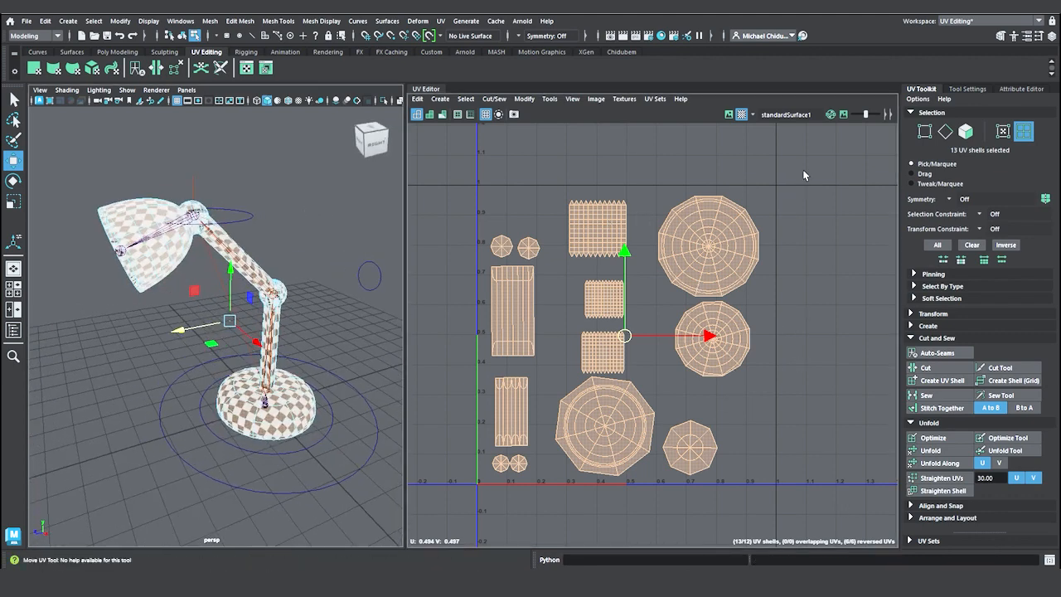
left_click(781, 192)
left_click(1039, 20)
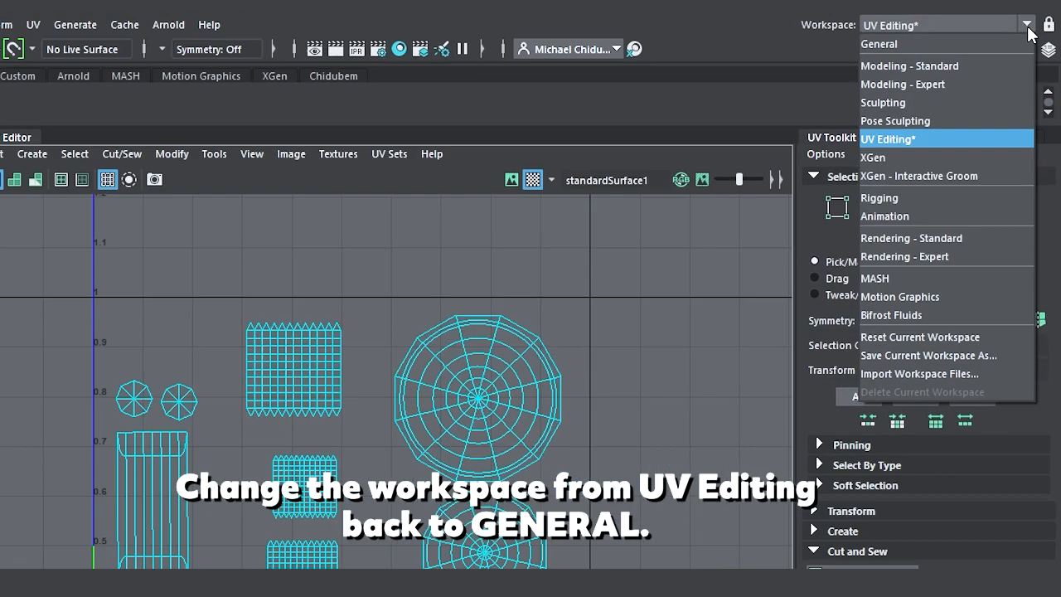
left_click(955, 31)
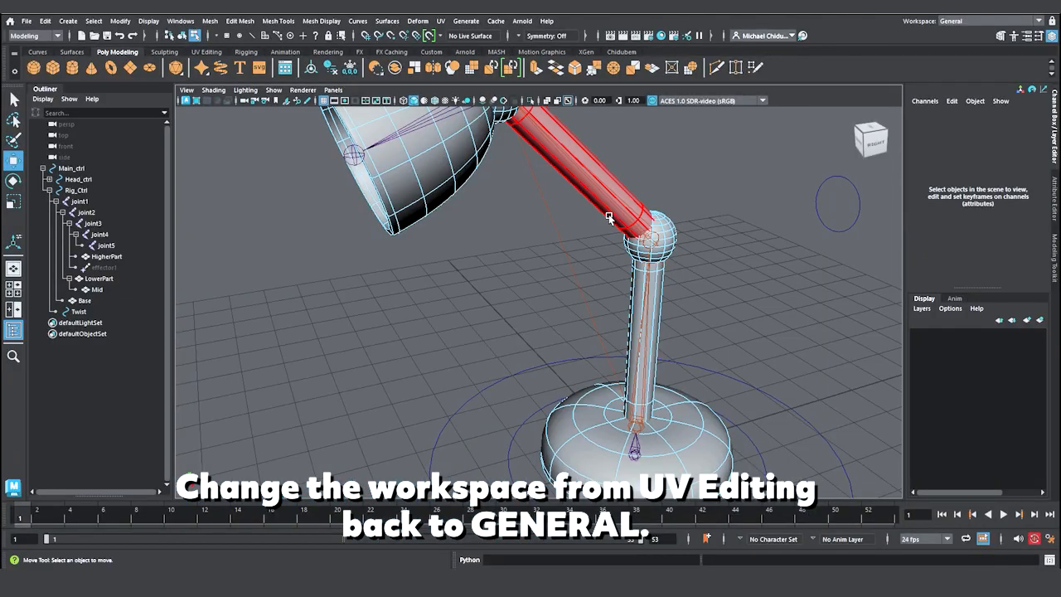
Return the lamp mesh to Object Mode and clear the selection
right_click(616, 212)
right_click_drag(616, 184, 664, 168)
left_click(677, 171)
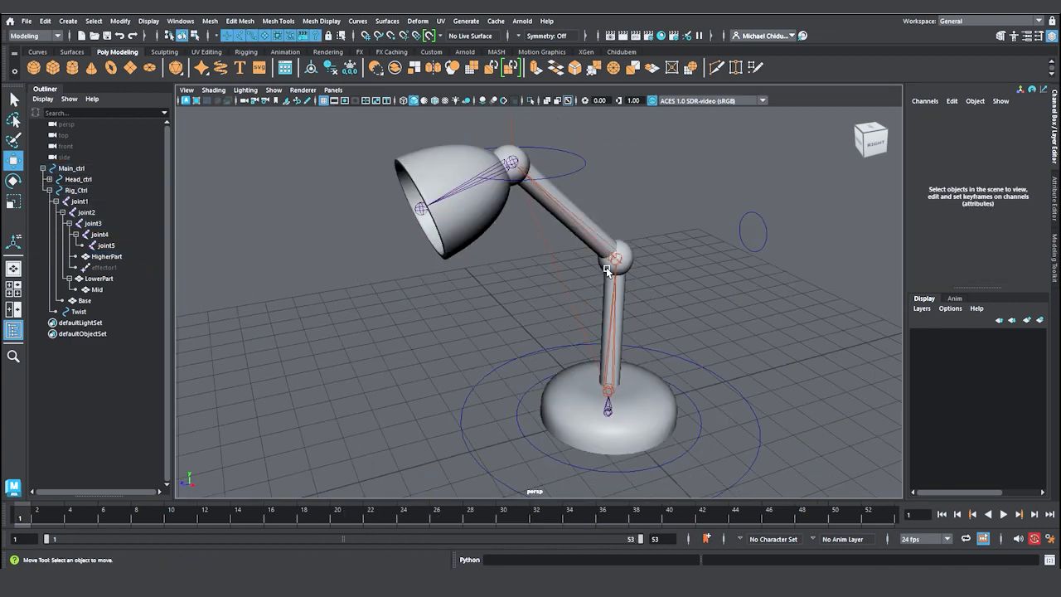
left_click_drag(606, 269, 642, 271, "alt")
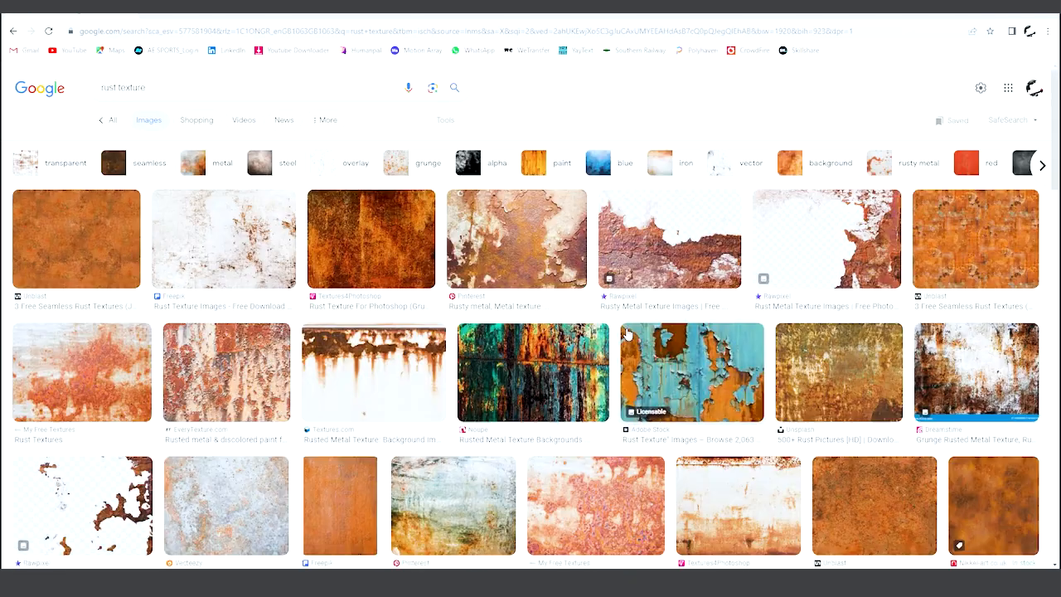
Pick a rusted metal image from the rust texture search results
left_click(627, 334)
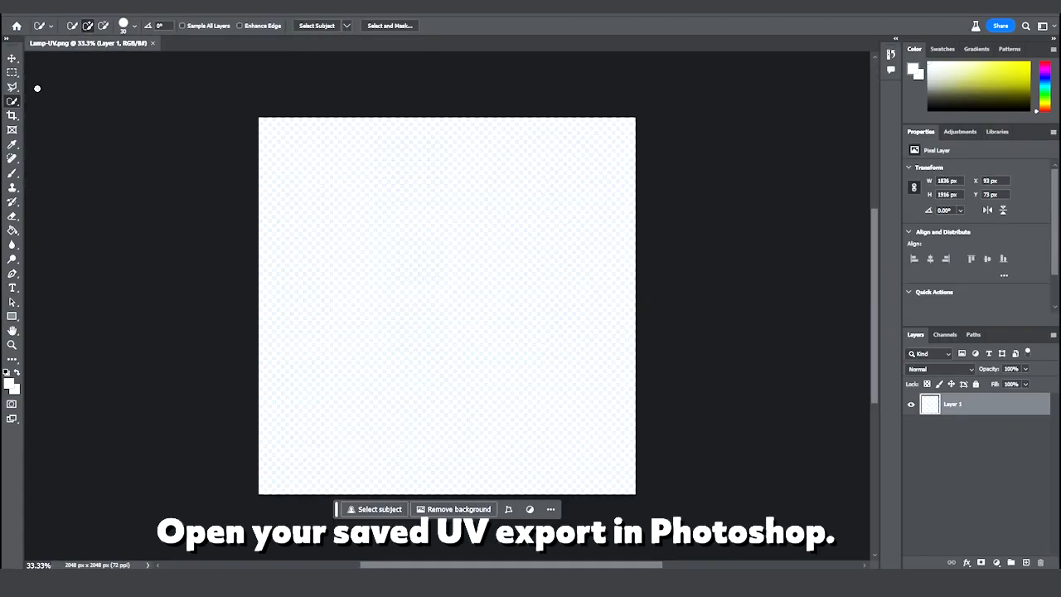
In the Lamp-UV.png document in Photoshop, add a layer named BG and place it beneath the imported UV layer
left_click(12, 58)
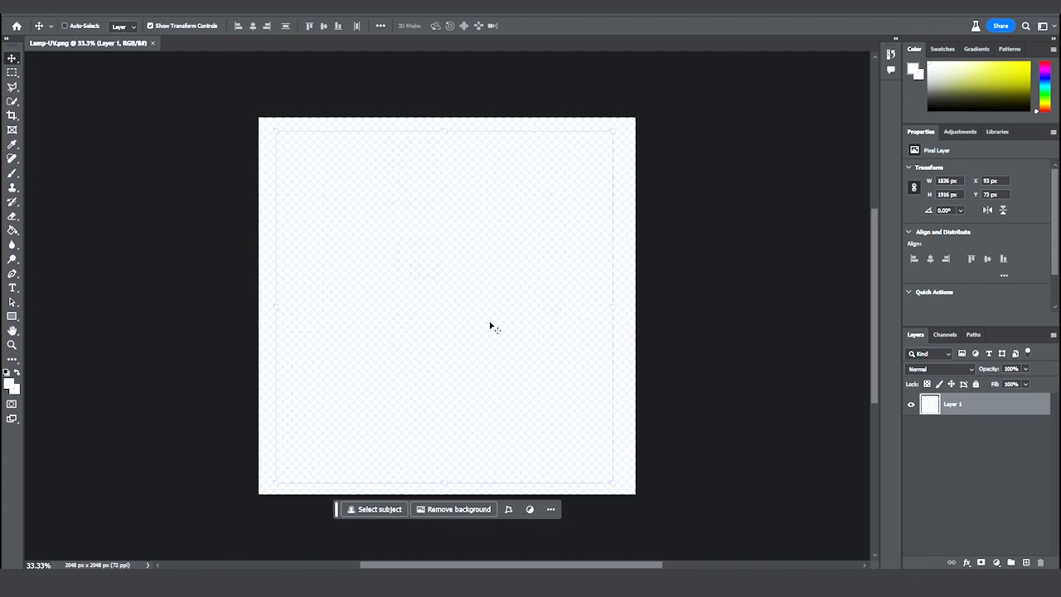
left_click(1028, 564)
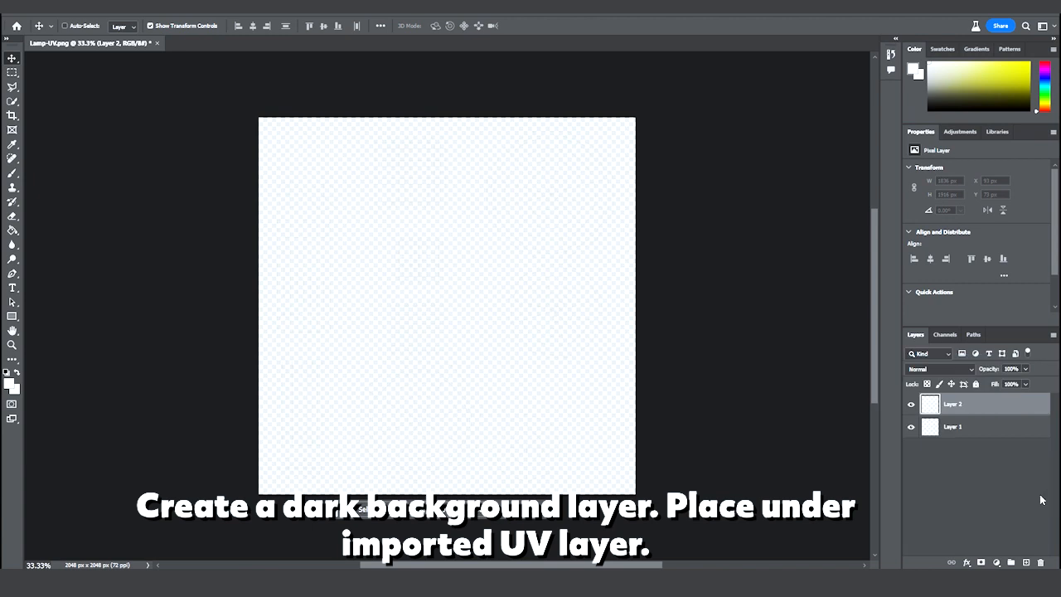
double_click(952, 404)
type("BG")
key("Return")
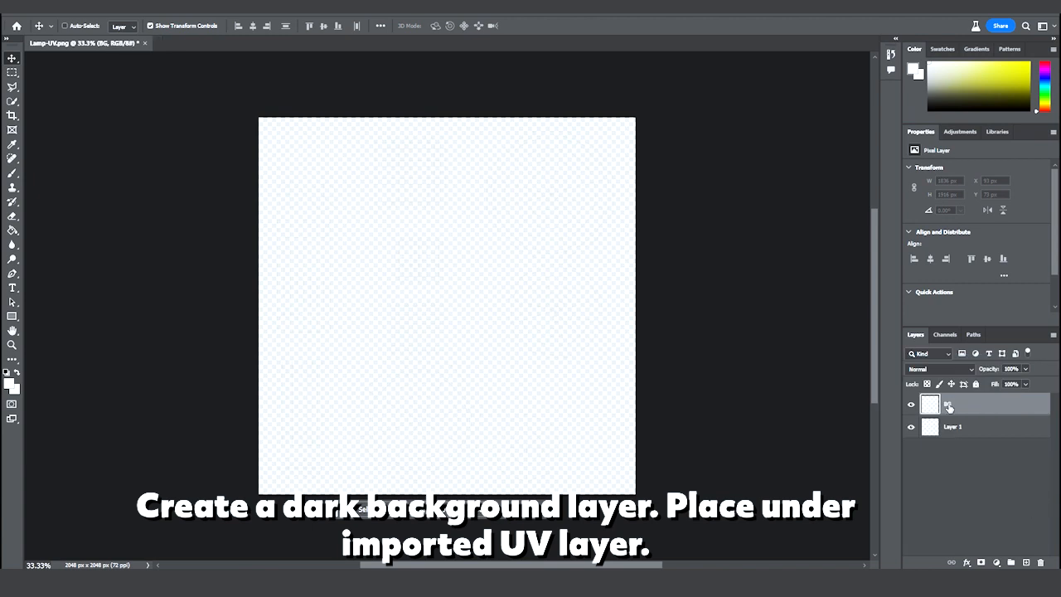
left_click_drag(961, 409, 959, 441)
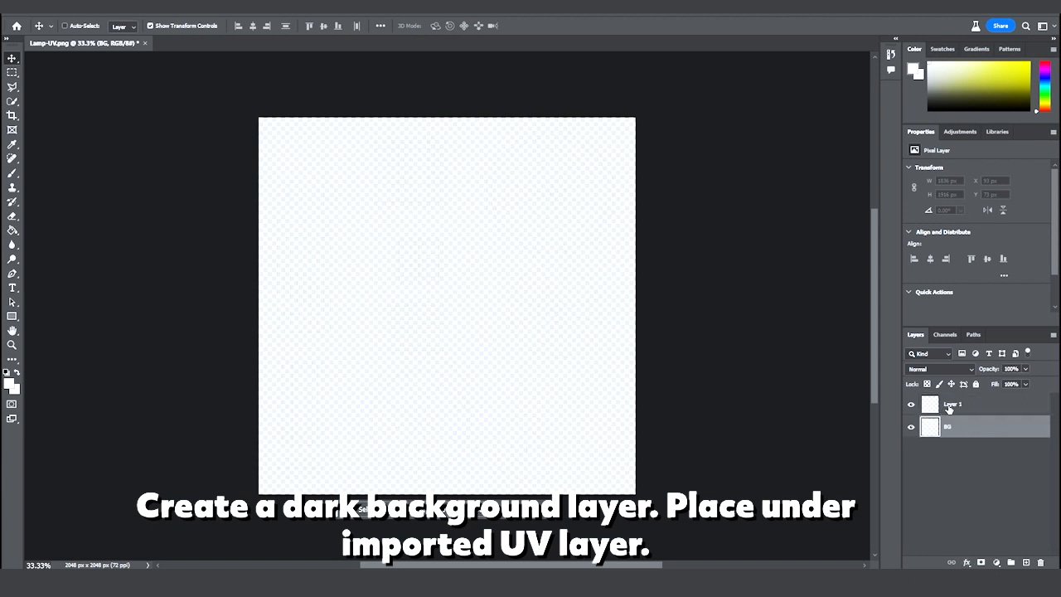
Rename the imported layer, Layer 1, as UV
double_click(953, 403)
type("UV")
key("Return")
Fill the BG layer with black using the Paint Bucket tool
left_click(962, 431)
left_click(13, 233)
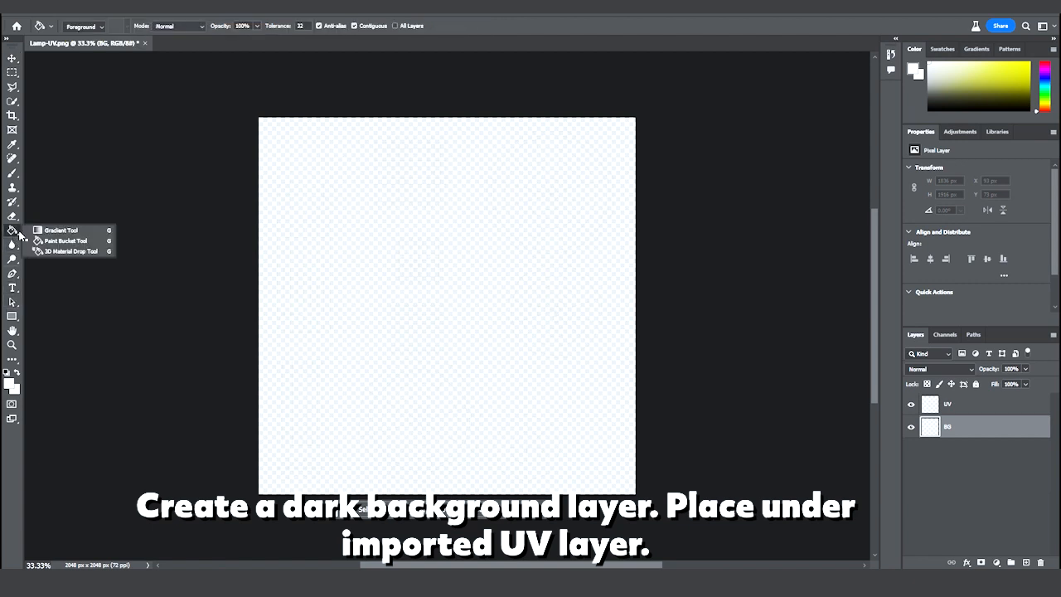
left_click(59, 245)
key("d")
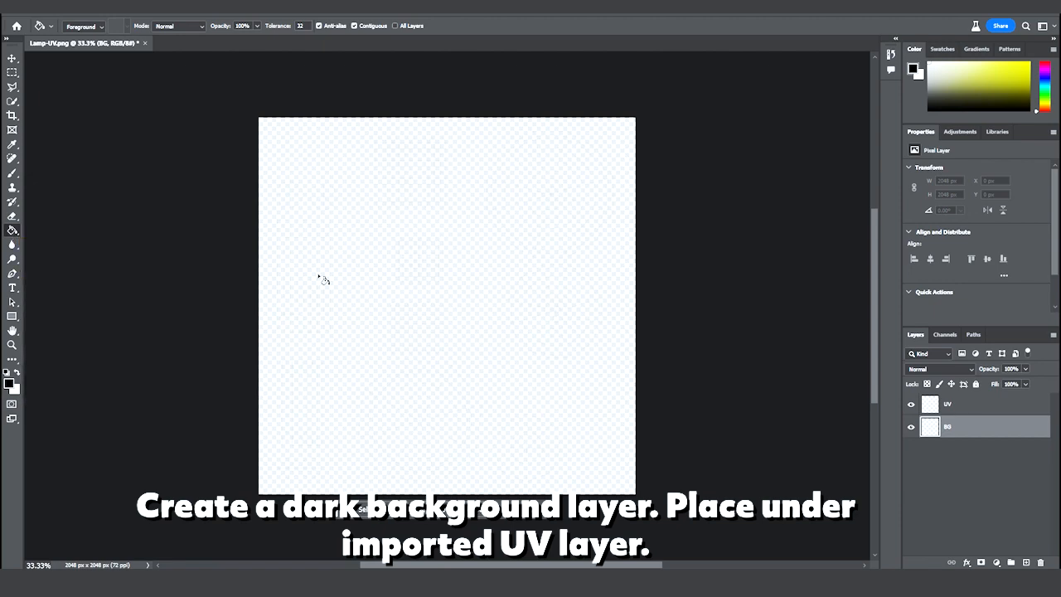
left_click(500, 304)
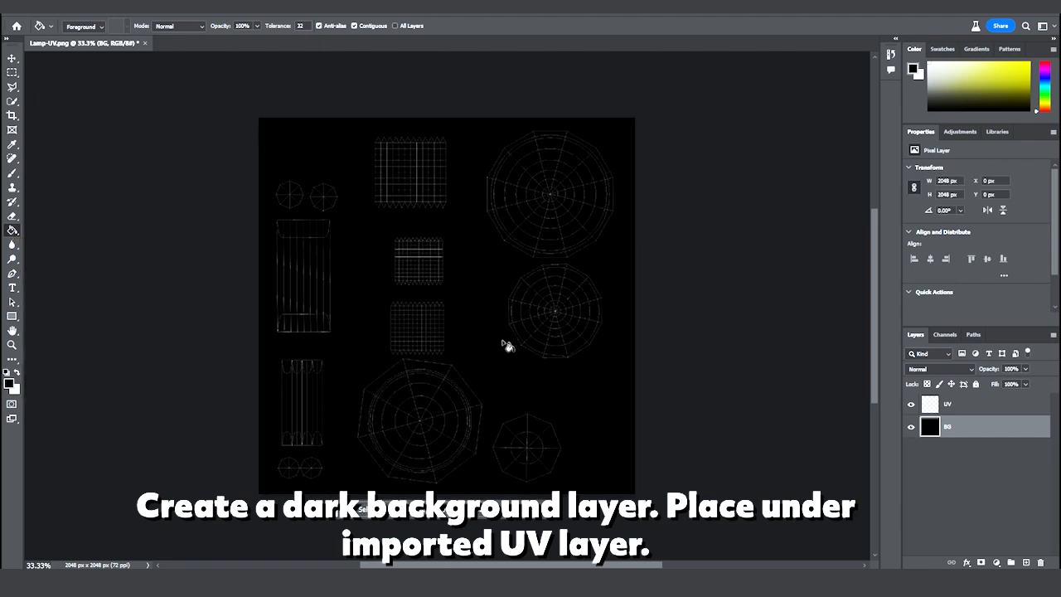
Lock the UV and BG layers completely
key("v")
left_click(975, 416)
left_click(975, 384)
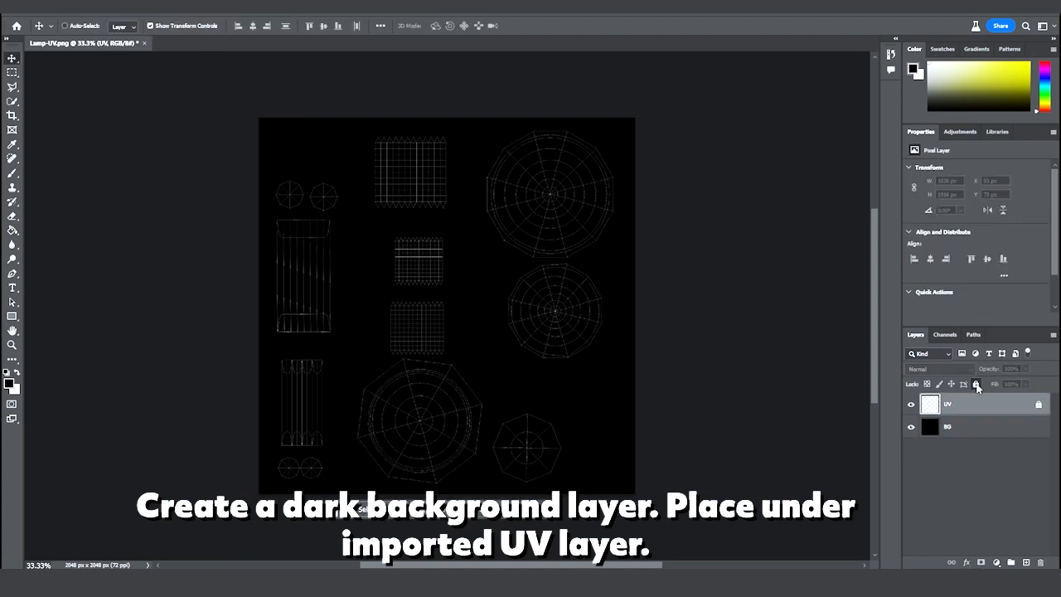
left_click(979, 424)
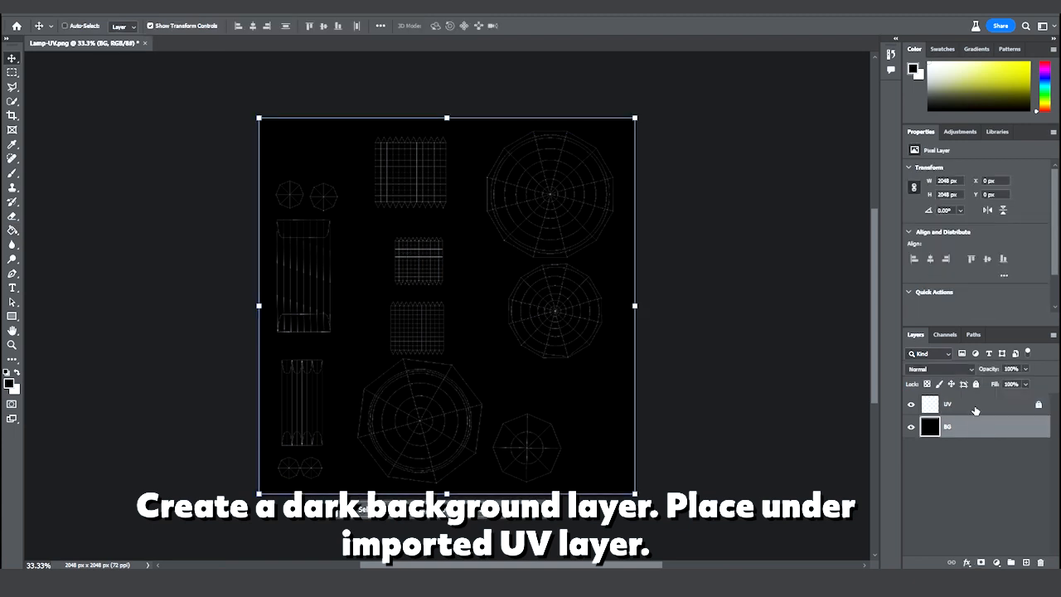
left_click(976, 384)
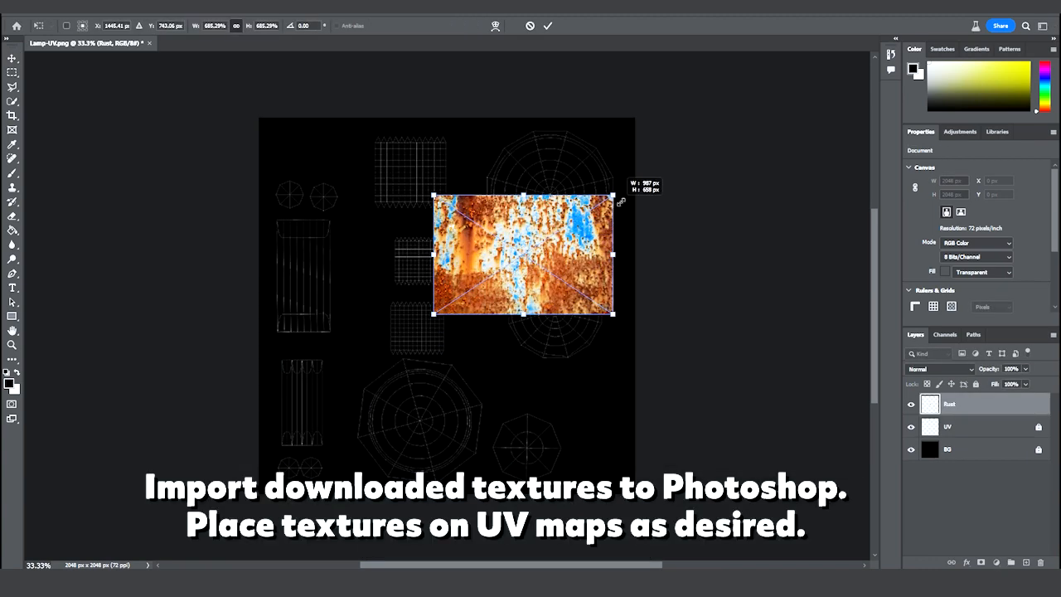
Scale the Rust image to about 1068 × 711 px and place it over the upper-right circular UV shell
left_click_drag(611, 199, 635, 182)
left_click_drag(531, 280, 556, 217)
left_click_drag(651, 256, 636, 243)
left_click_drag(550, 182, 564, 195)
left_click_drag(465, 195, 453, 196)
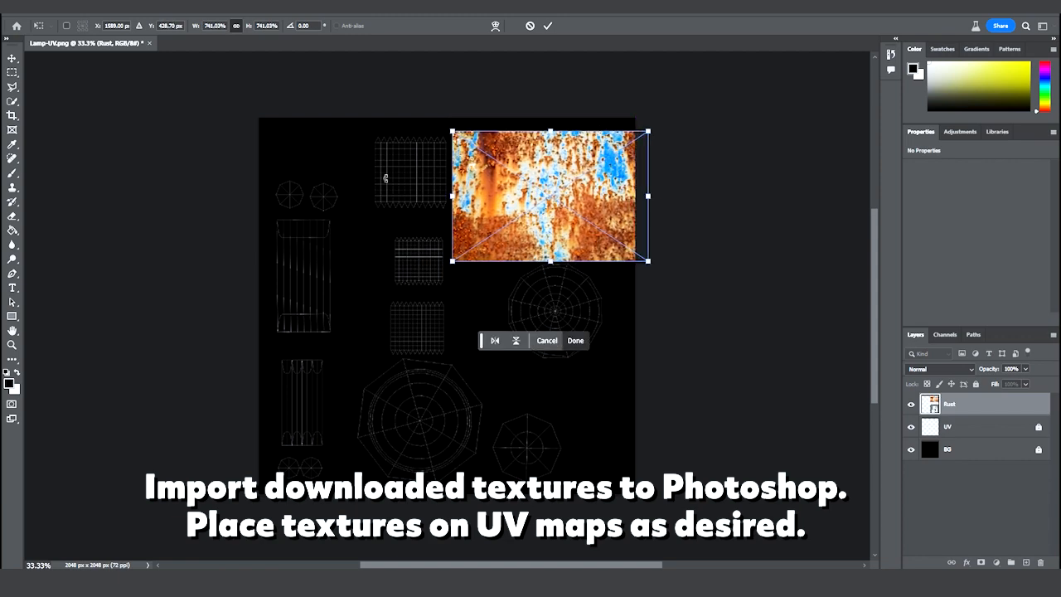
key("Return")
Duplicate the rust texture to cover the smaller circular shell below it and the large circular shell at the lower centre of the canvas
left_click_drag(547, 199, 528, 259)
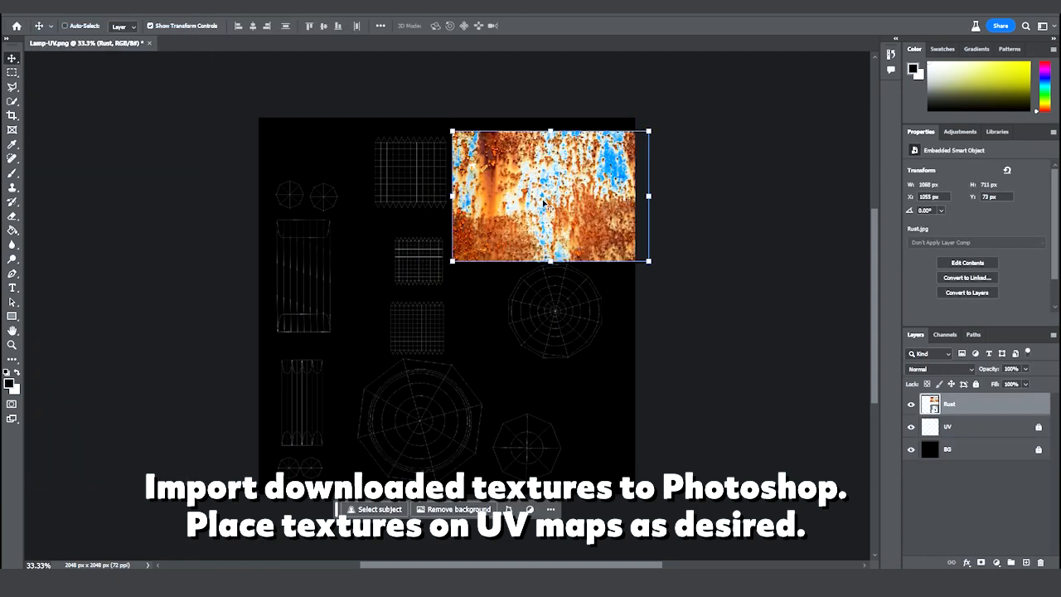
left_click_drag(551, 202, 553, 332, "alt")
left_click_drag(650, 392, 631, 380)
left_click_drag(554, 303, 409, 411)
key("Return")
Duplicate the rust texture and place the copy over the tall rectangular UV shell on the canvas's left side
left_click_drag(495, 428, 399, 254, "alt")
left_click_drag(245, 344, 301, 152, "shift")
key("Return")
left_click_drag(366, 242, 286, 270)
left_click_drag(361, 404, 332, 358)
left_click_drag(286, 266, 320, 264)
left_click_drag(369, 359, 207, 322)
Rotate the rust copy 180 degrees and align it over the tall rectangular shell
left_click(295, 29)
type("180")
key("Return")
key("Return")
left_click_drag(293, 260, 271, 281)
left_click_drag(188, 220, 177, 213)
key("Return")
Duplicate the rotated rust texture downwards and fit it at about 1085 × 723 px over the lower-left UV shells
left_click_drag(315, 282, 290, 422, "alt")
left_click_drag(347, 353, 350, 350)
key("Return")
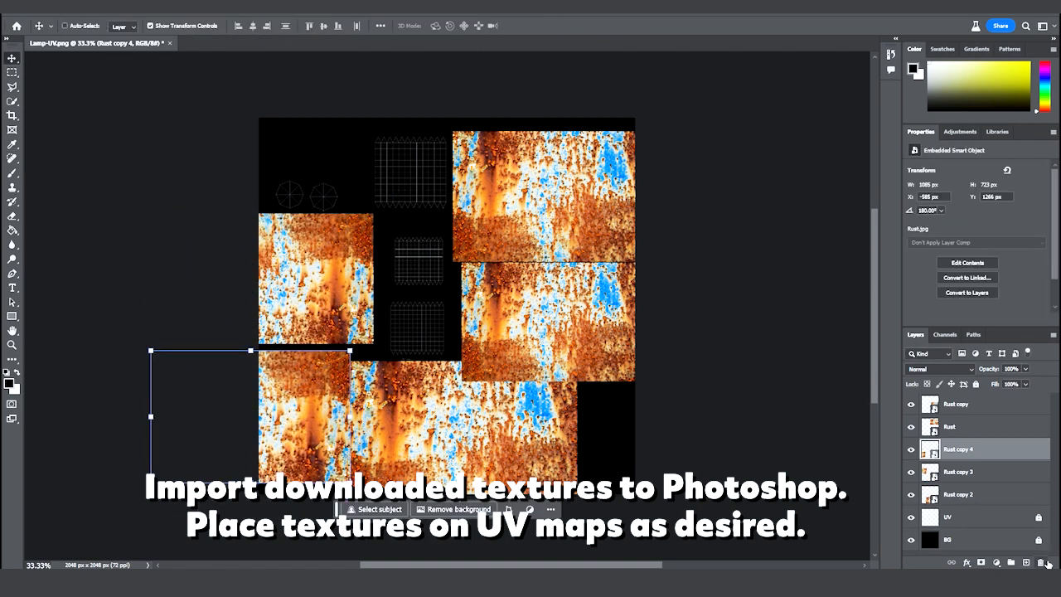
On a new layer, fill a rectangle of about 480 × 1273 px over the three gridded shells with blue sampled from the rust texture
left_click(1026, 562)
key("m")
left_click_drag(366, 125, 454, 359)
key("i")
left_click(609, 290)
key("g")
left_click(414, 249)
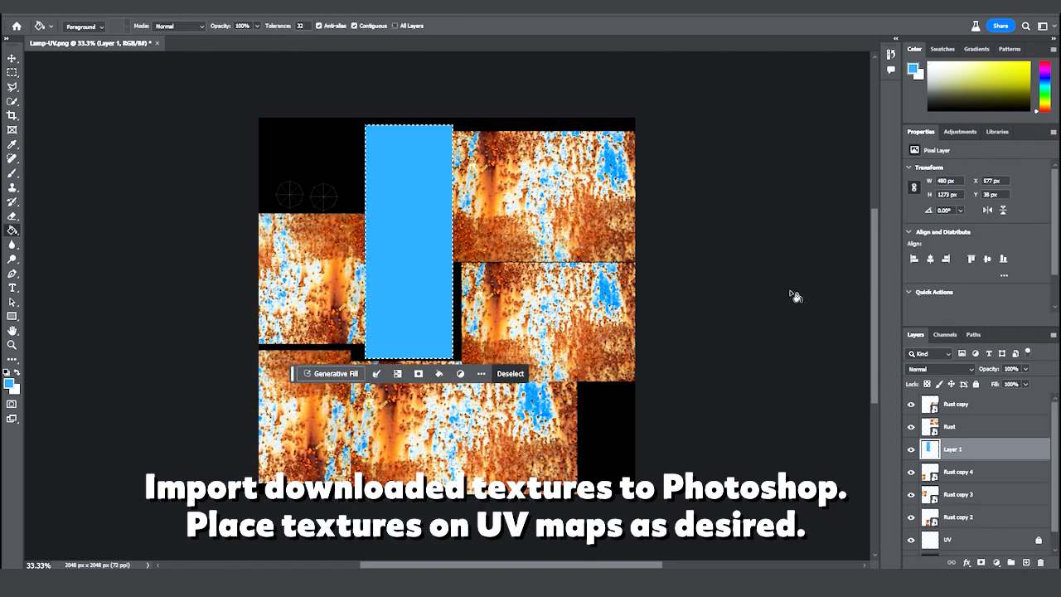
Deselect the rectangle and move its blue layer below the rust layers, directly above the UV layer
key("ctrl+d")
left_click_drag(953, 449, 953, 524)
scroll(964, 416, "down", 1)
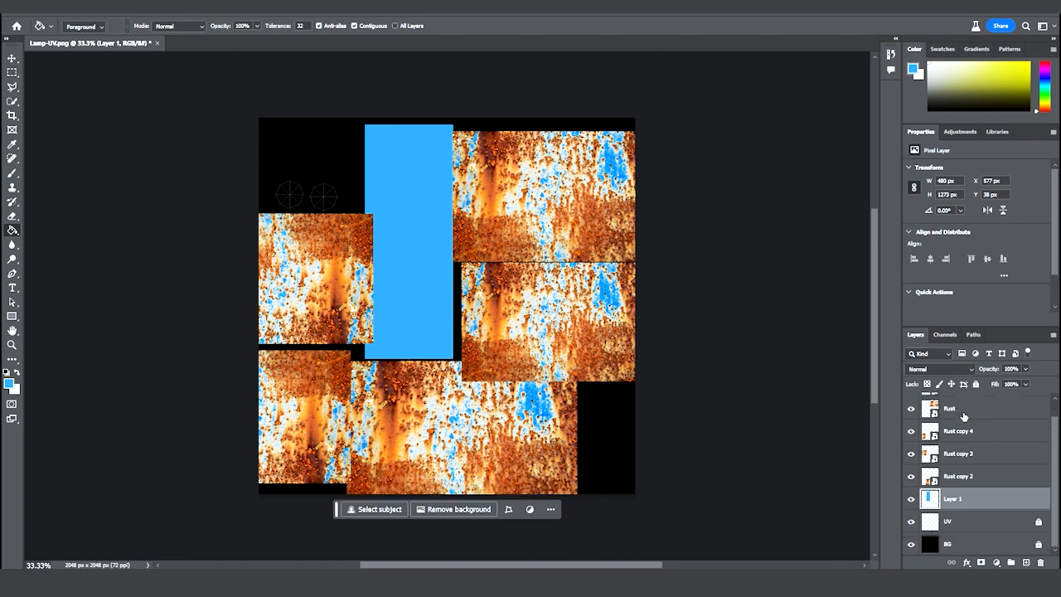
Hide the UV layer so its wireframe lines stay out of the texture
left_click(949, 522)
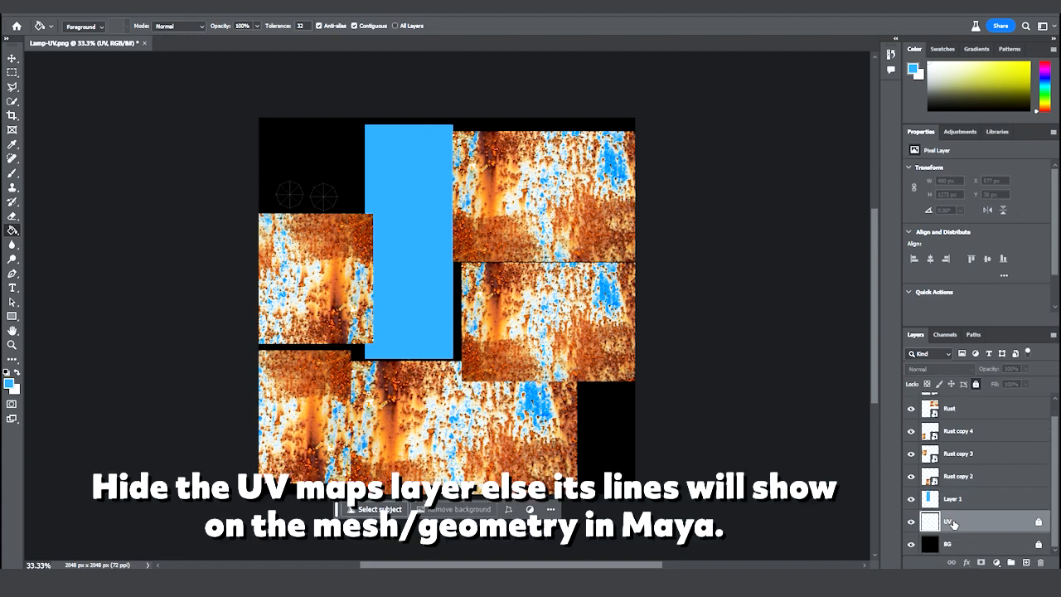
left_click(910, 523)
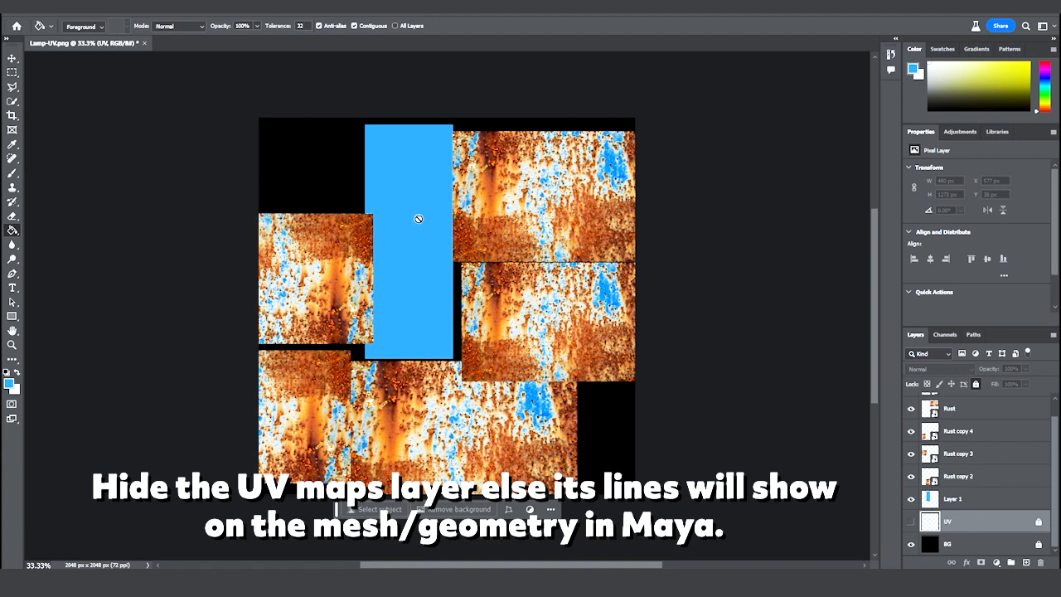
left_click(12, 59)
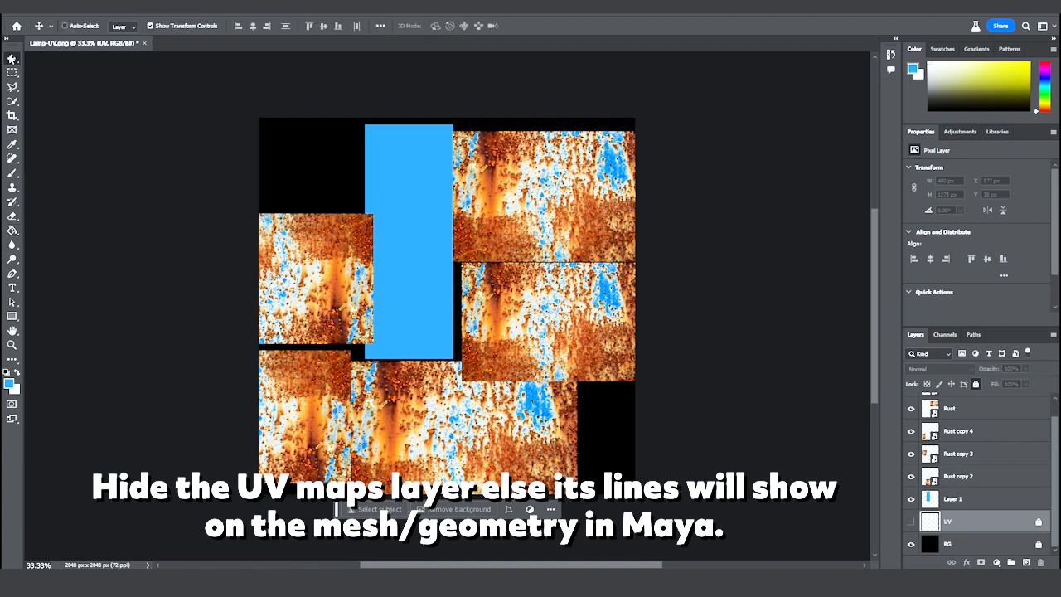
Begin saving a copy of the texture as a PNG, checking the destination folder in the Lamp Animation project
left_click(29, 12)
left_click(88, 159)
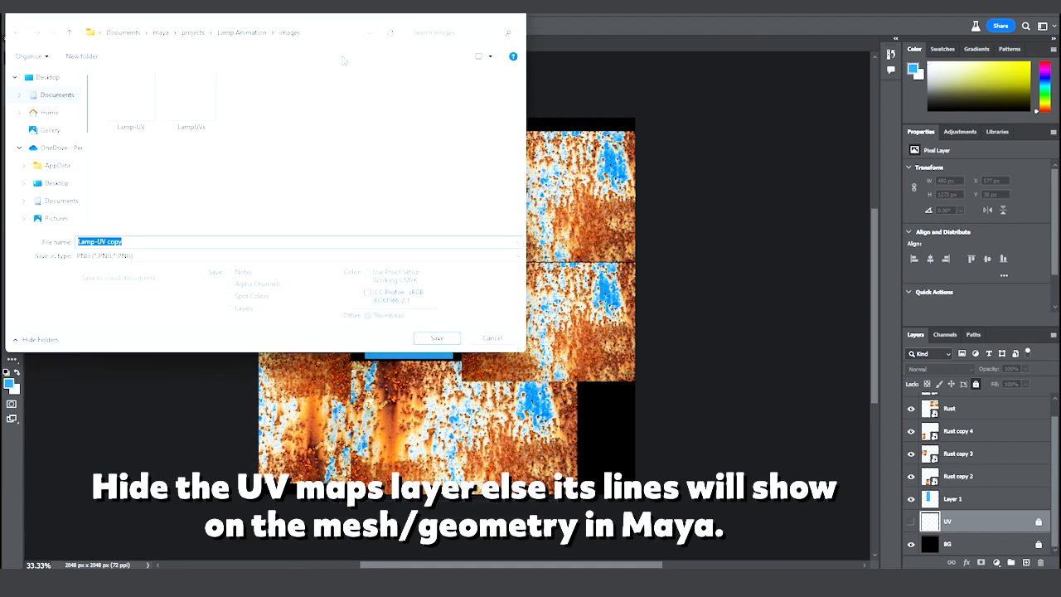
left_click(370, 33)
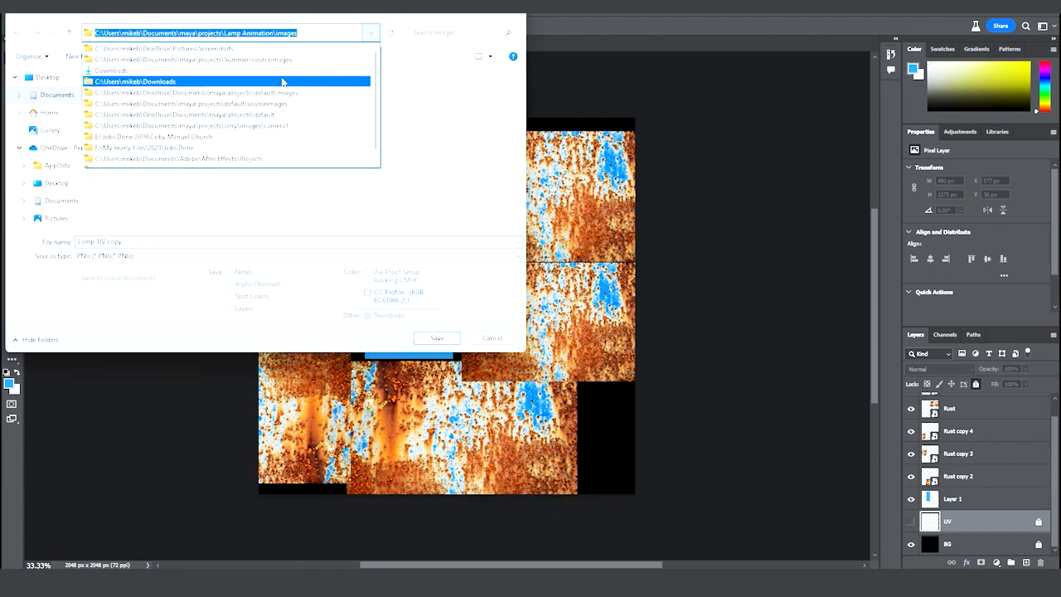
left_click(405, 93)
left_click(324, 31)
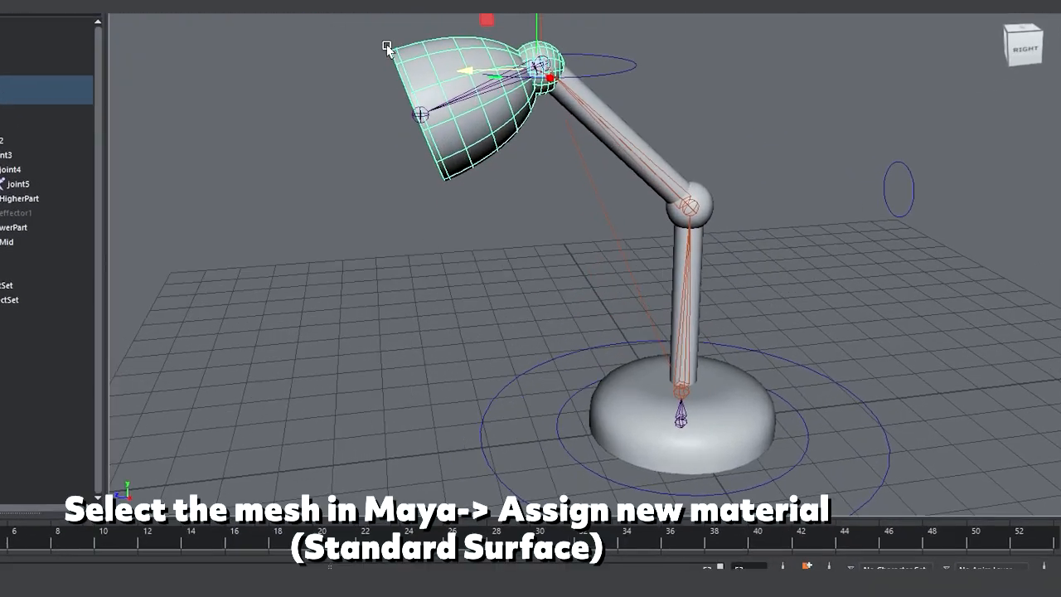
In Maya, assign a new Standard Surface material to the selected lamp head
right_click(410, 62)
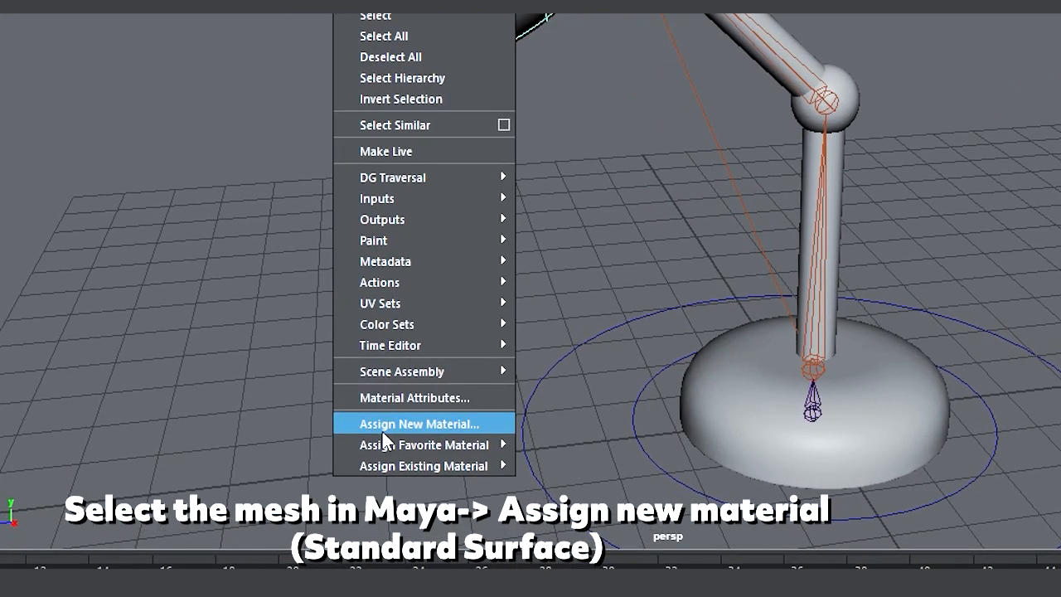
left_click(382, 428)
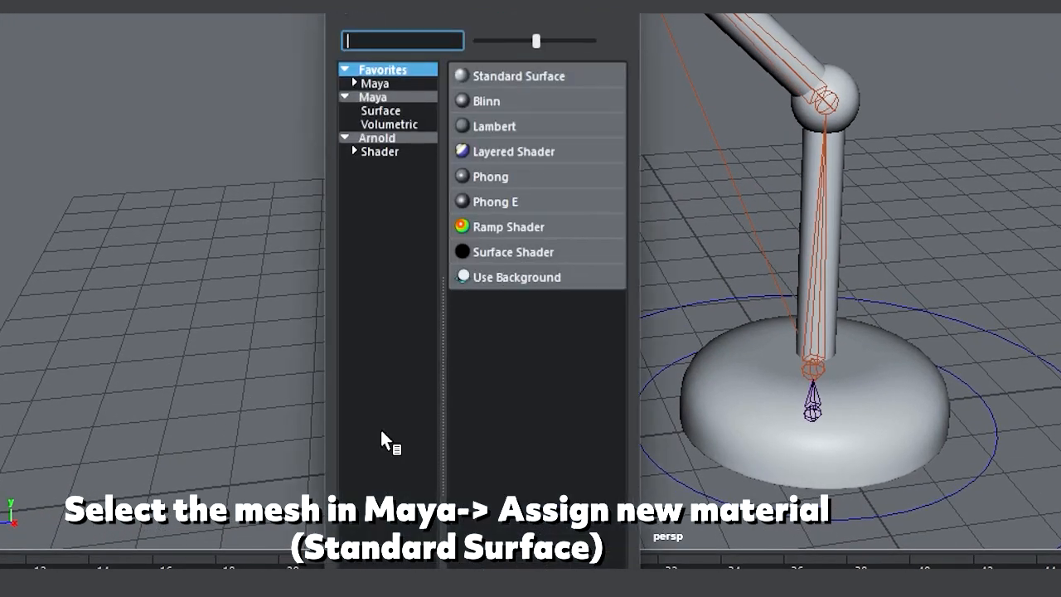
left_click(521, 75)
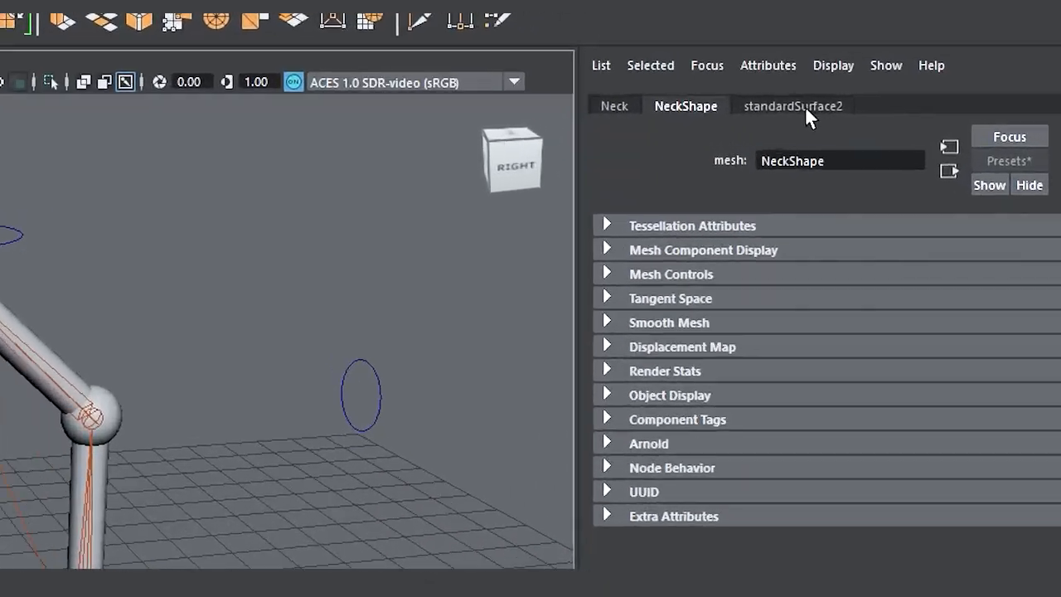
Rename the lamp head's new Standard Surface material as LampTexture
left_click(800, 107)
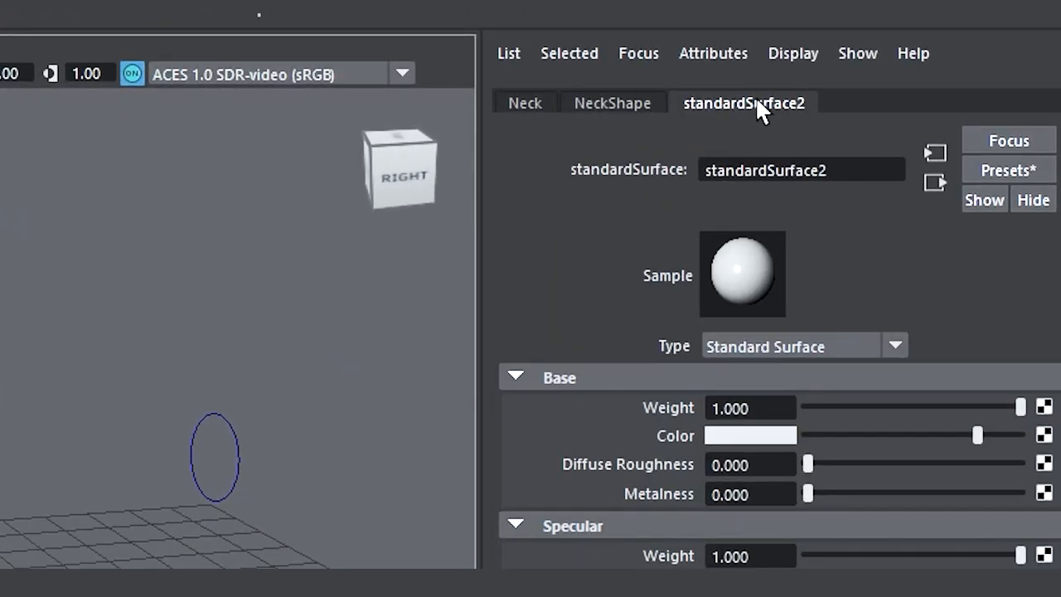
double_click(759, 159)
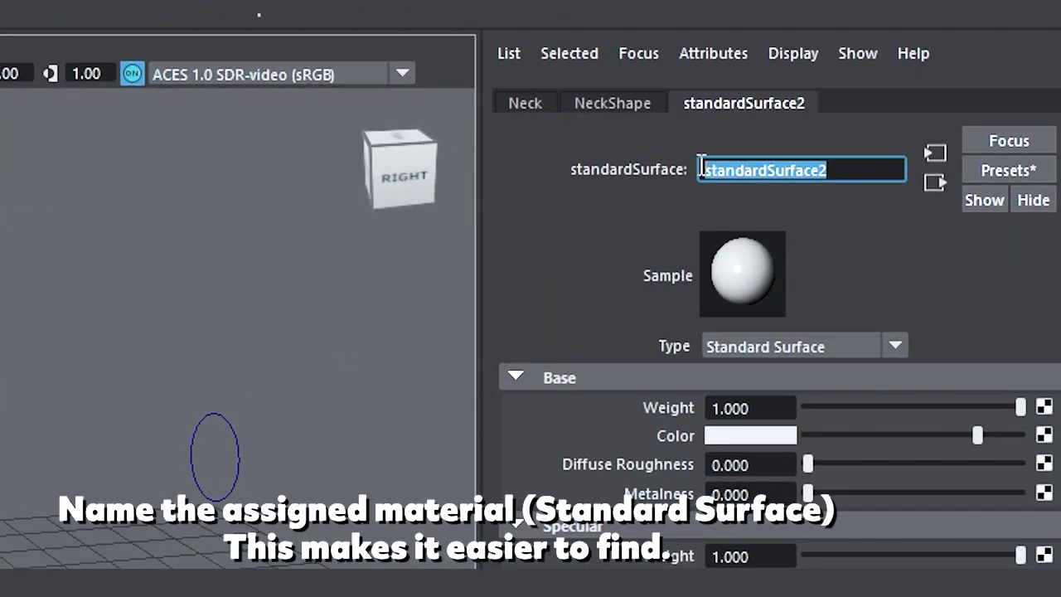
type("LampTexture")
key("Return")
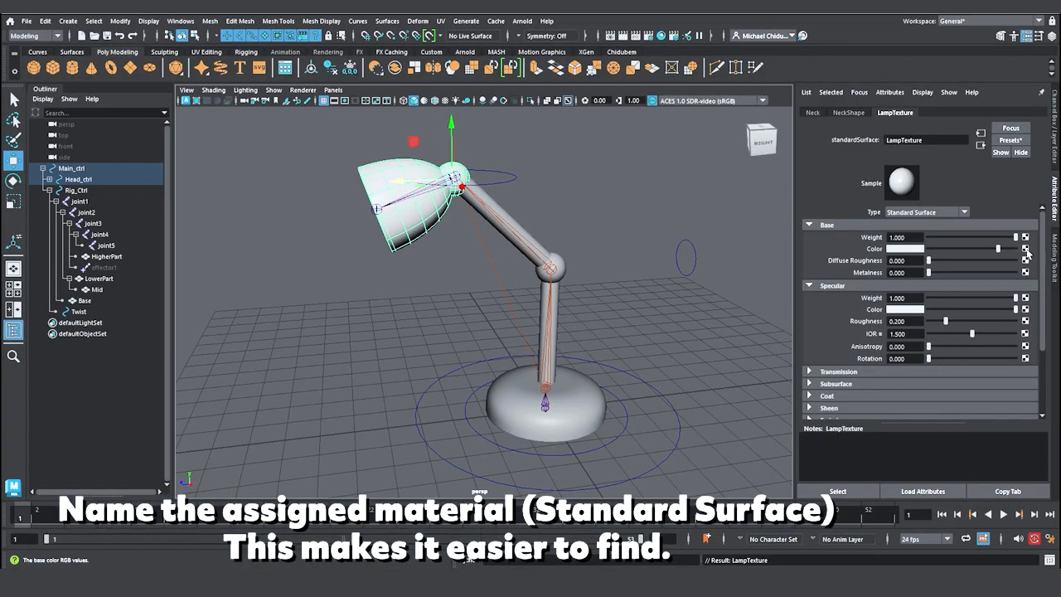
Connect a File texture to the base color of the LampTexture material
left_click(1027, 249)
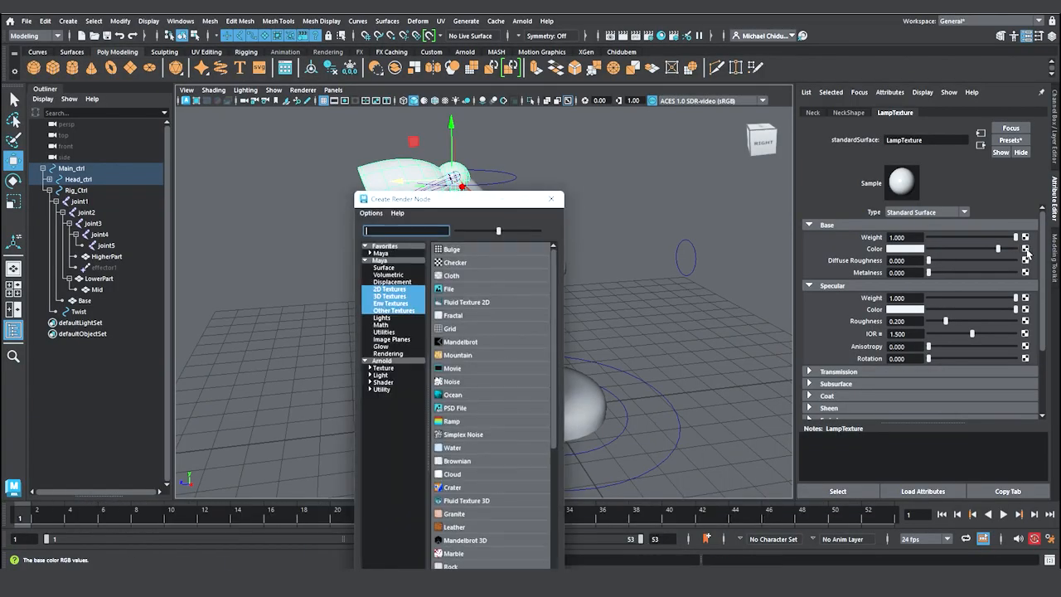
left_click(449, 292)
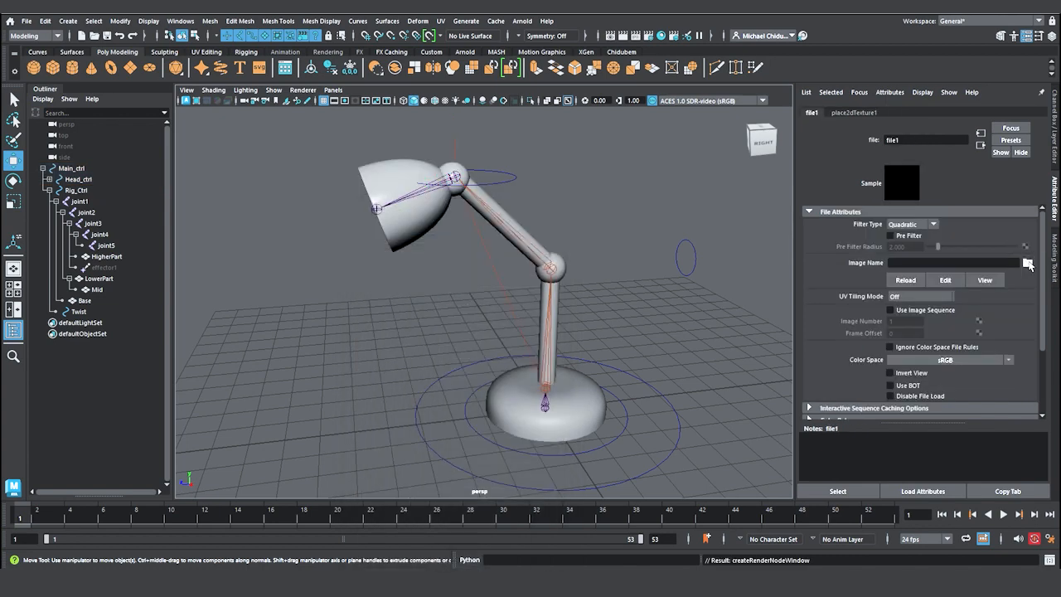
Load LampUV Texture.png from the project's sourceimages folder as the image of the File texture
left_click(1028, 264)
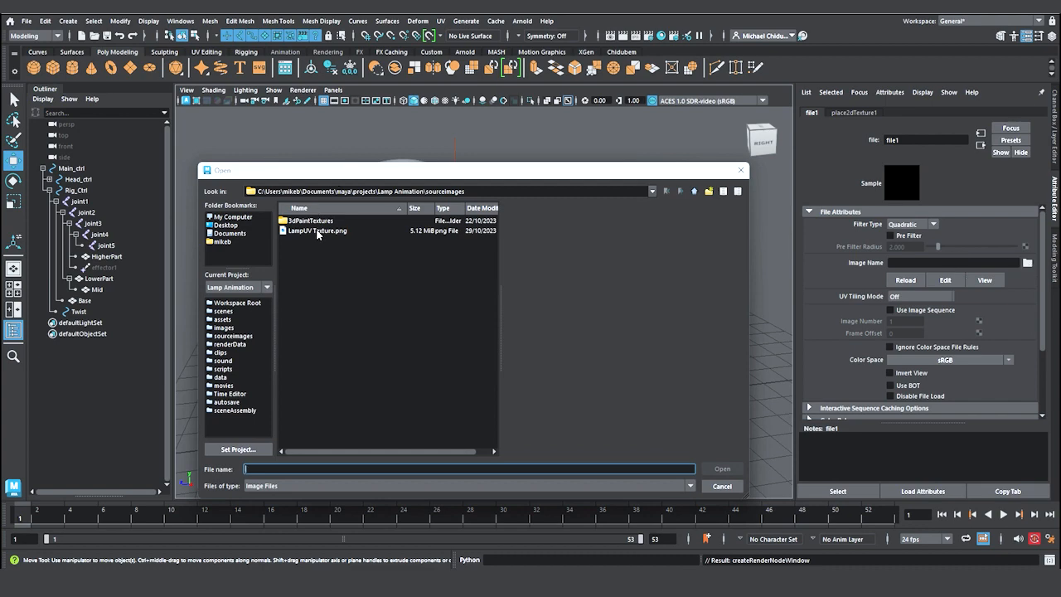
left_click(316, 232)
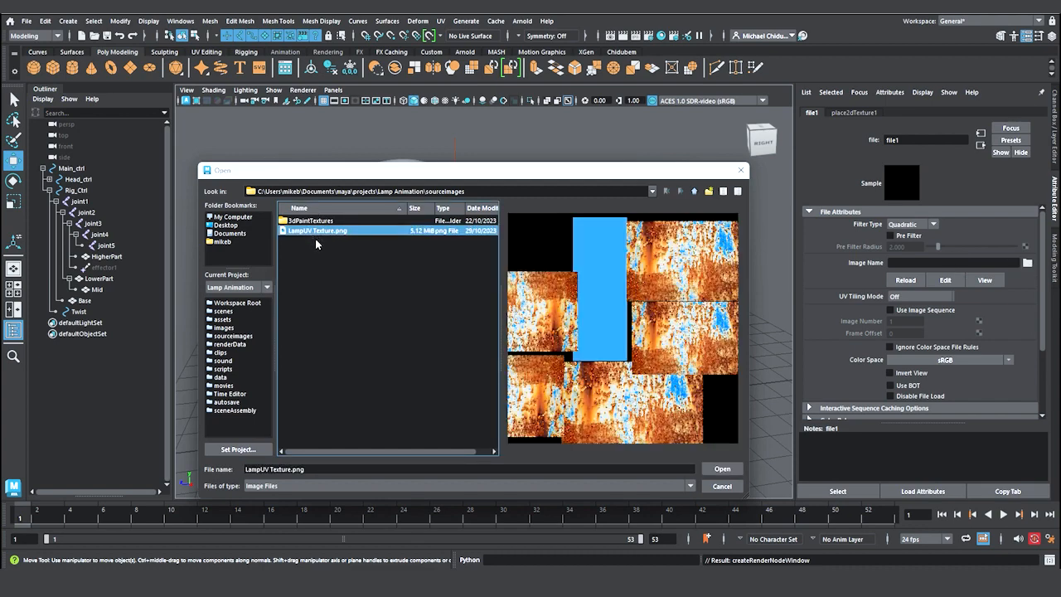
left_click(722, 469)
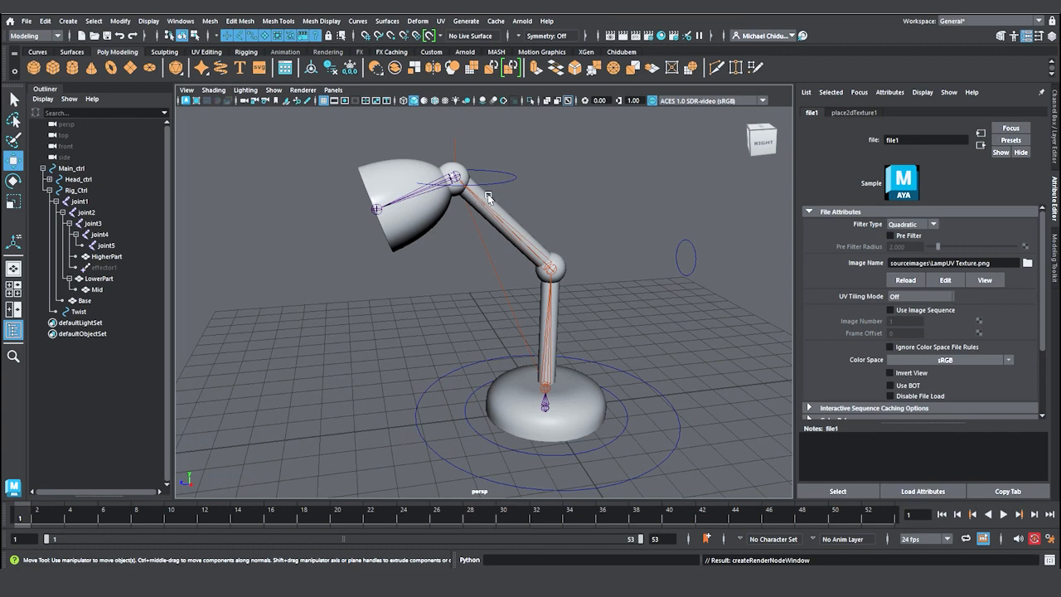
Turn on textured display in the perspective view and inspect the texture on the lamp head
mouse_move(423, 207)
left_mouse_down("alt")
mouse_move(414, 220)
mouse_move(470, 228)
mouse_move(435, 217)
left_mouse_up("alt")
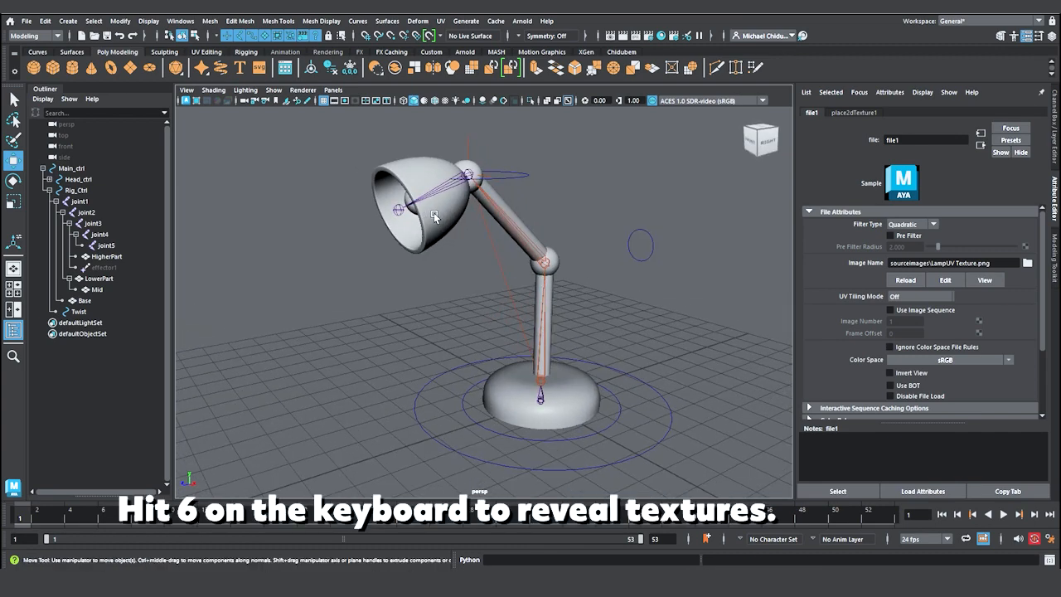
key("6")
left_click_drag(427, 226, 464, 218, "alt")
right_click_drag(471, 217, 447, 249, "alt")
mouse_move(448, 248)
left_mouse_down("alt")
mouse_move(504, 249)
mouse_move(455, 246)
left_mouse_up("alt")
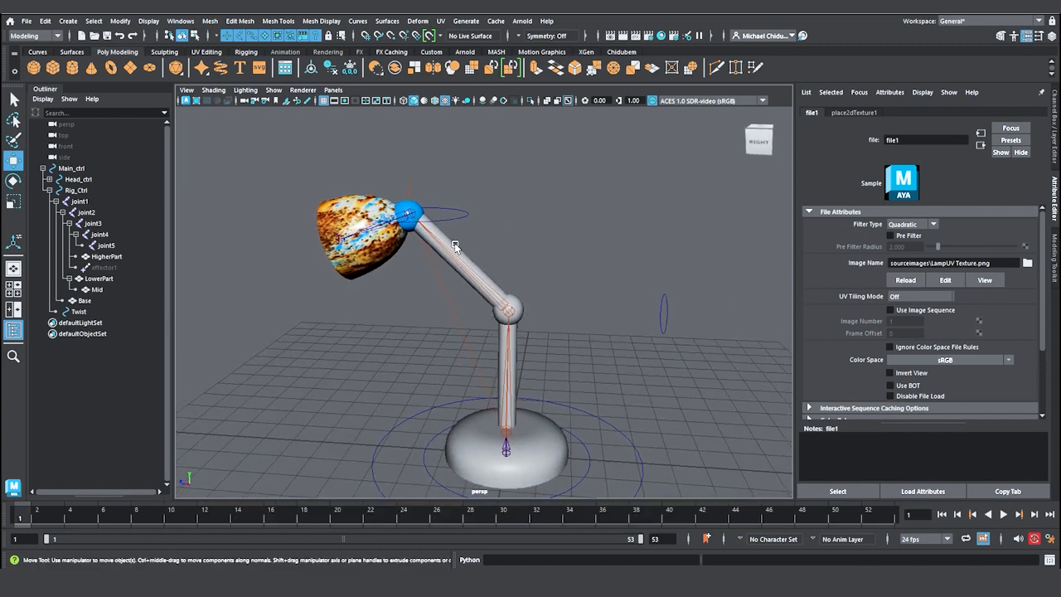
Assign the existing LampTexture material to the lamp's upper arm, middle joint, lower arm and base together, leaving nothing selected
left_click(455, 246)
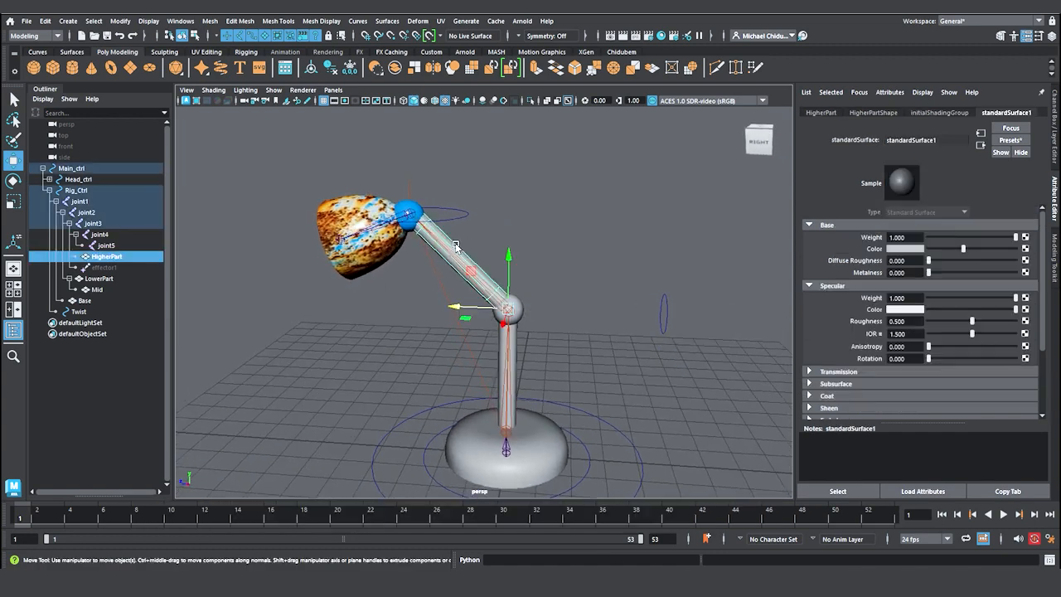
left_click(522, 313, "shift")
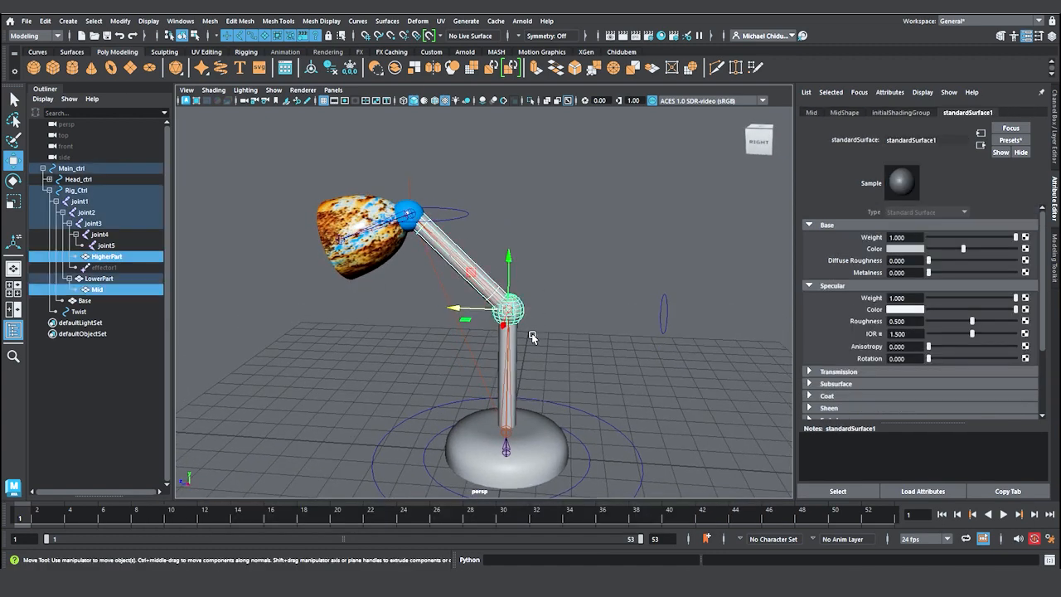
left_click(537, 425, "shift")
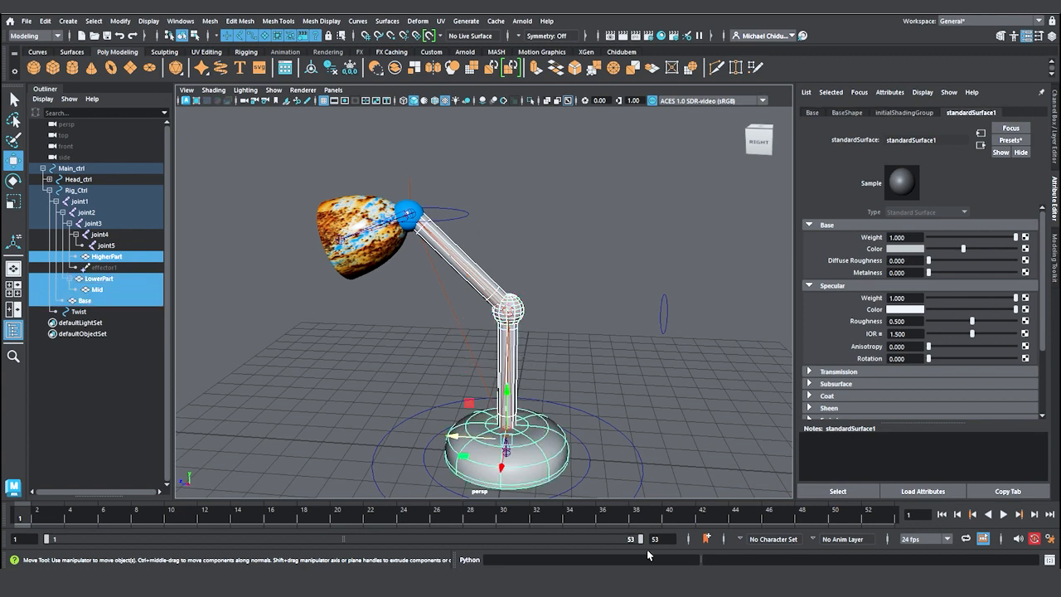
right_click(537, 431)
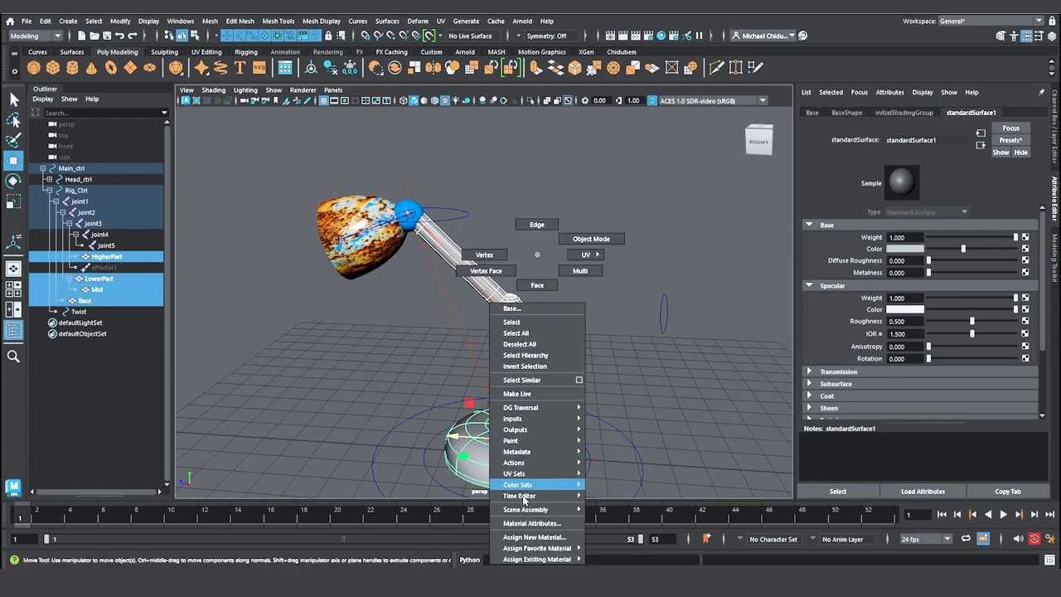
mouse_move(520, 561)
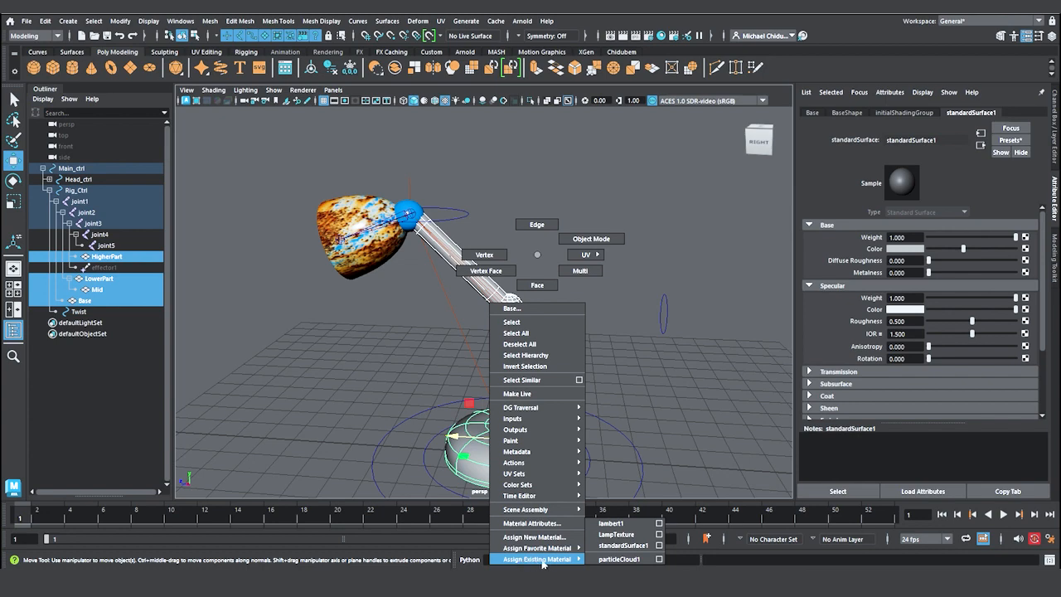
left_click(618, 535)
left_click(581, 238)
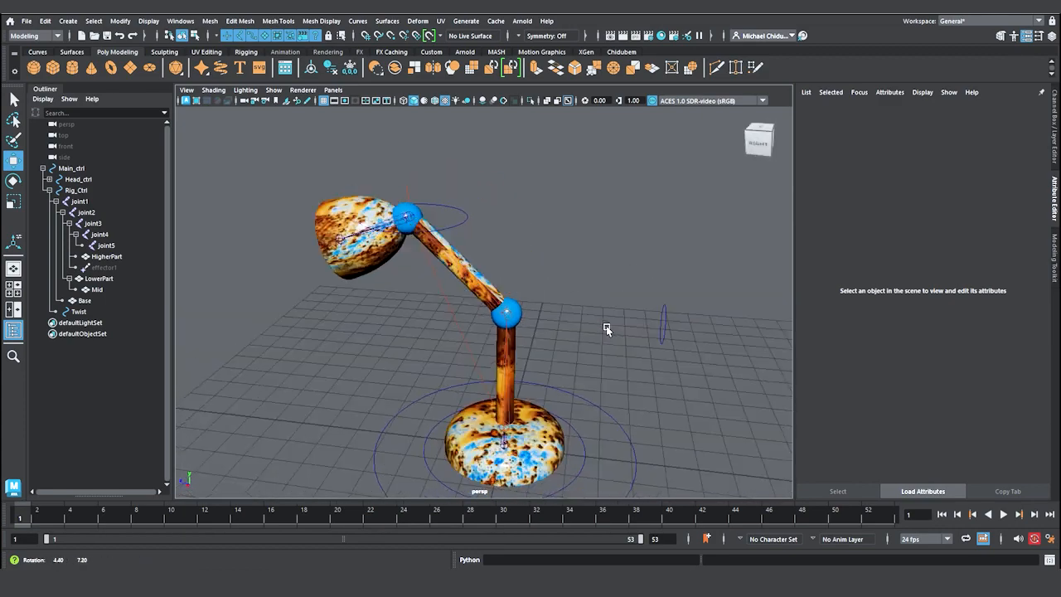
left_click_drag(661, 315, 610, 293, "alt")
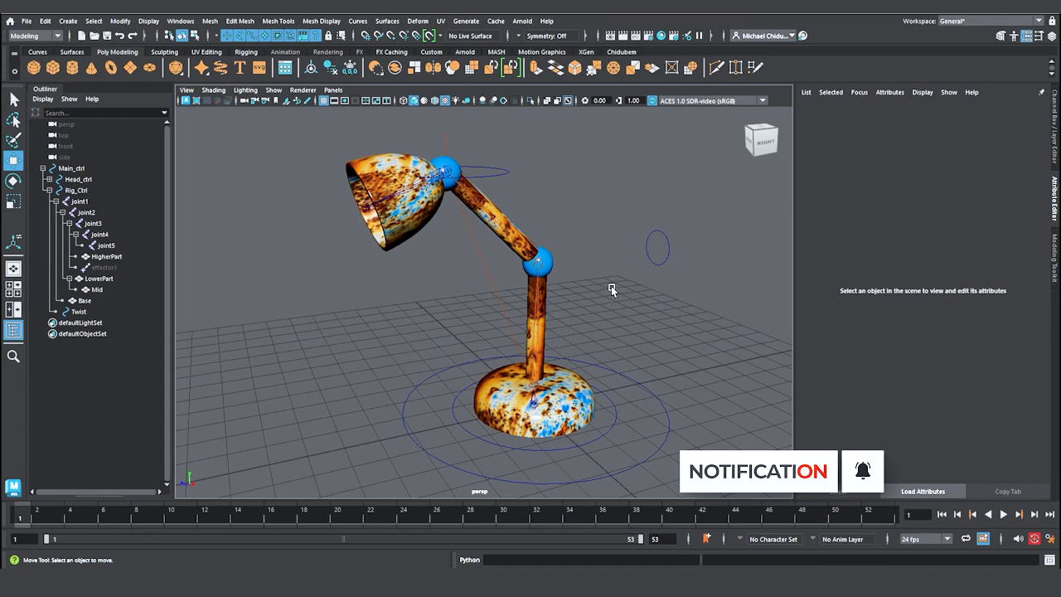
scroll(566, 317, "up", 2)
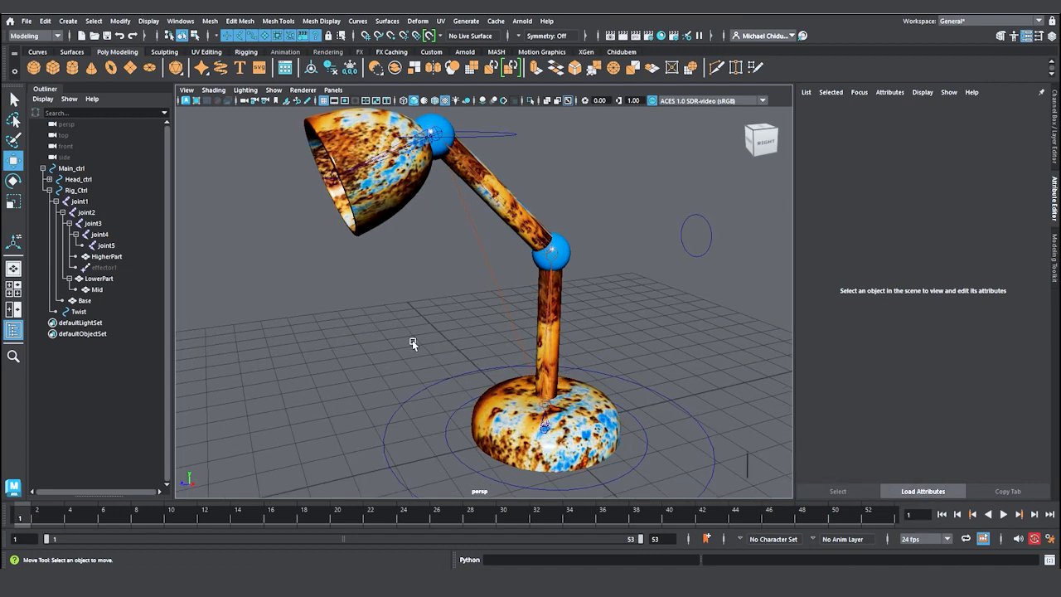
left_click_drag(424, 332, 585, 324, "alt")
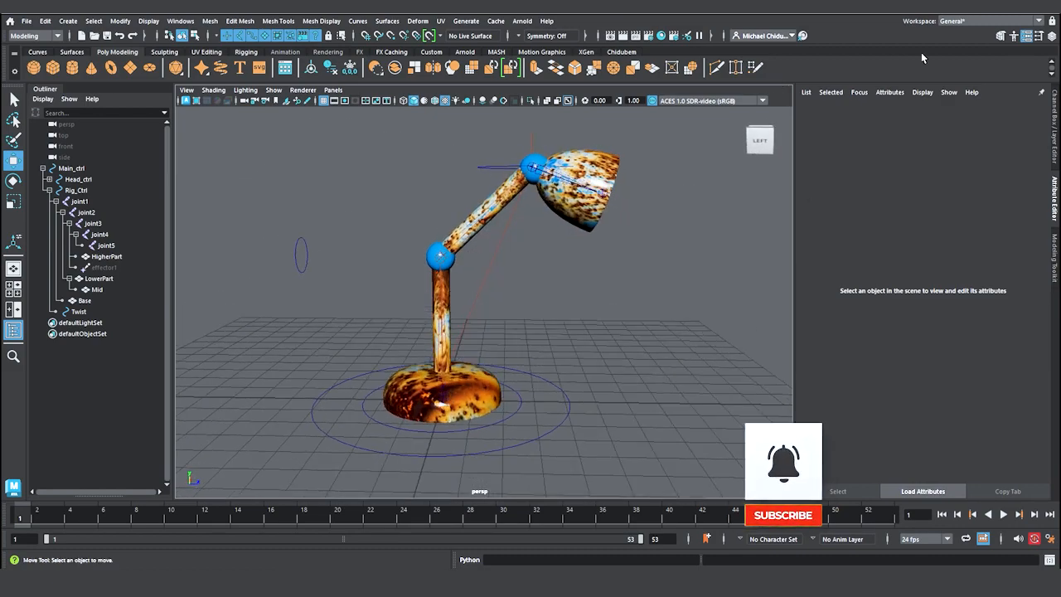